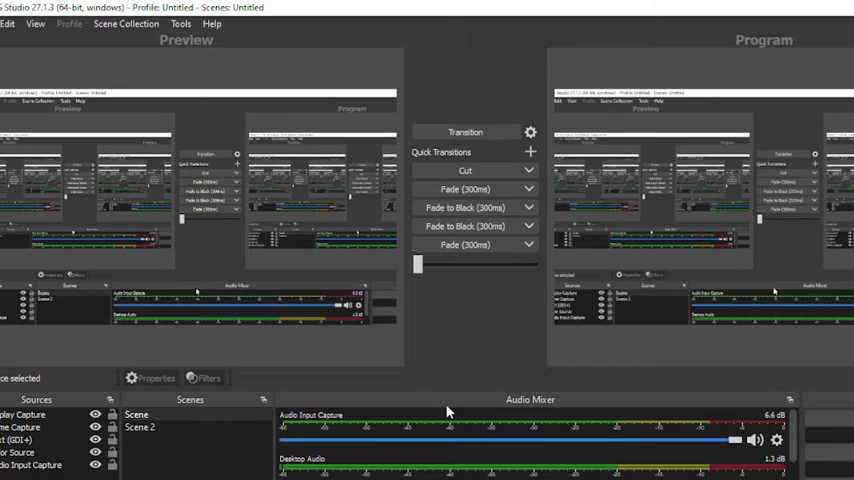
- Select Scene 2, then drag Scene beneath it so Scene 2 is first
click(177, 428)
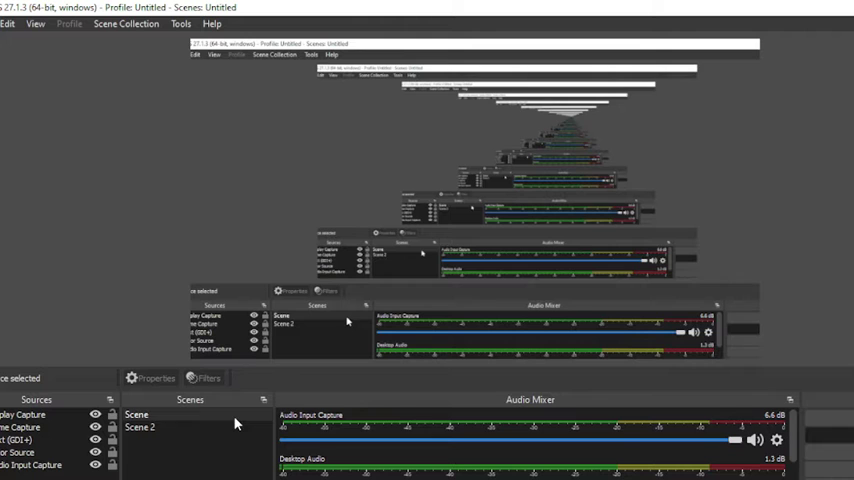
drag(237, 416, 228, 436)
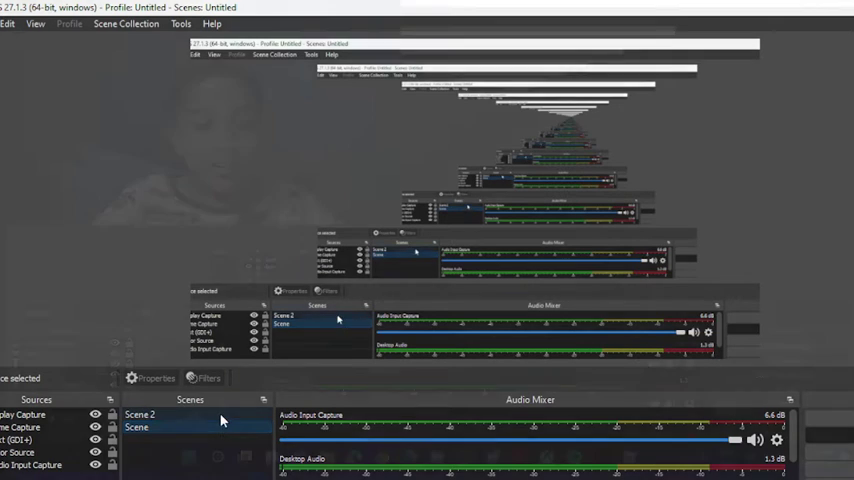